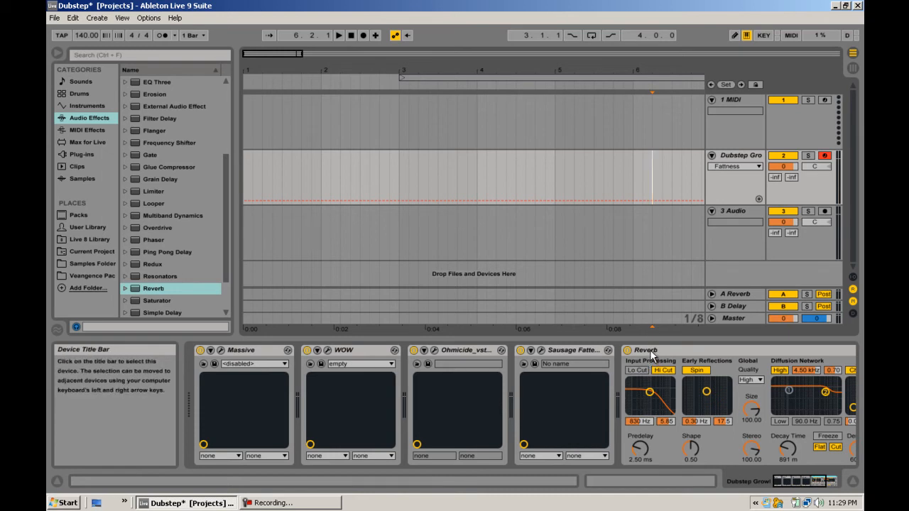
Open Massive's plug-in window and display its voicing settings
click(221, 352)
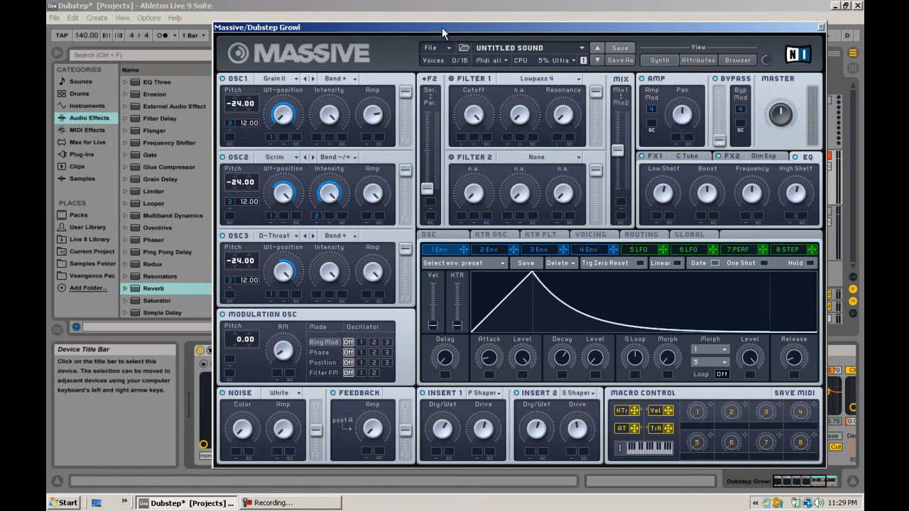
drag(442, 27, 435, 14)
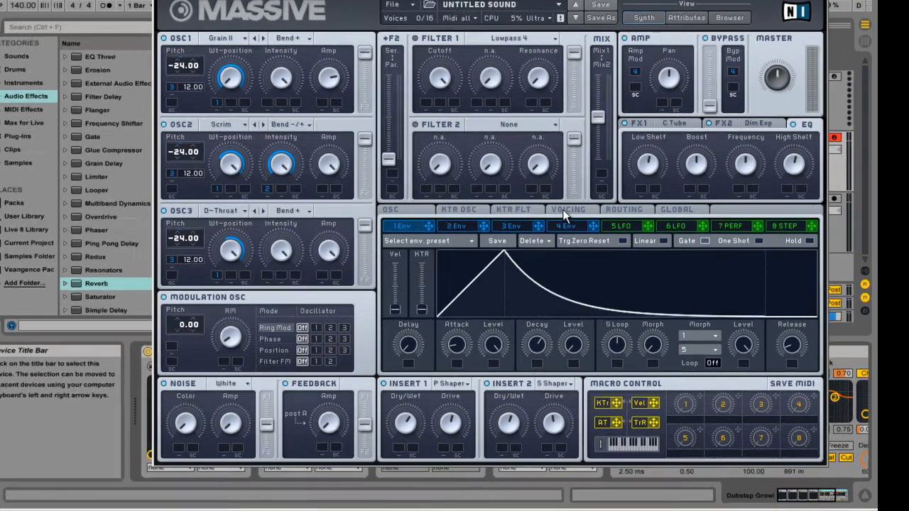
click(566, 211)
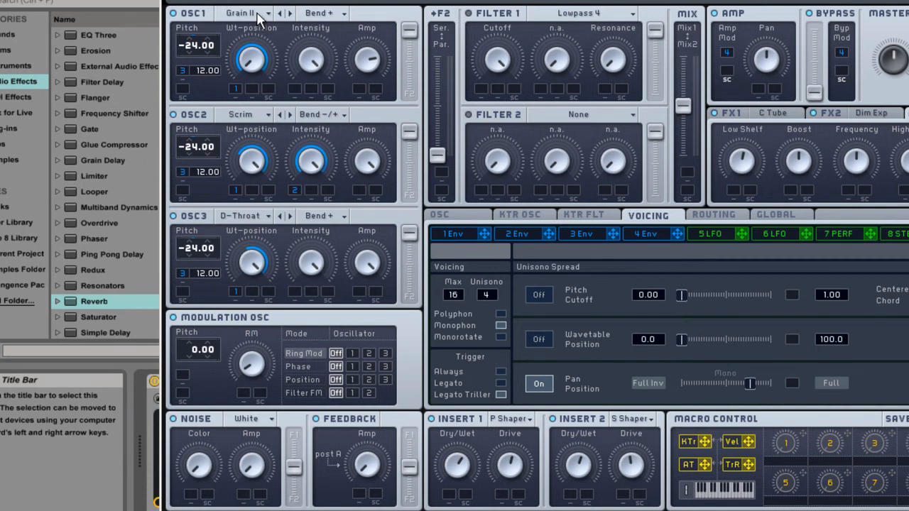
Set oscillator 1 to the Grain II wavetable in Bend + mode
click(259, 16)
click(463, 105)
click(338, 16)
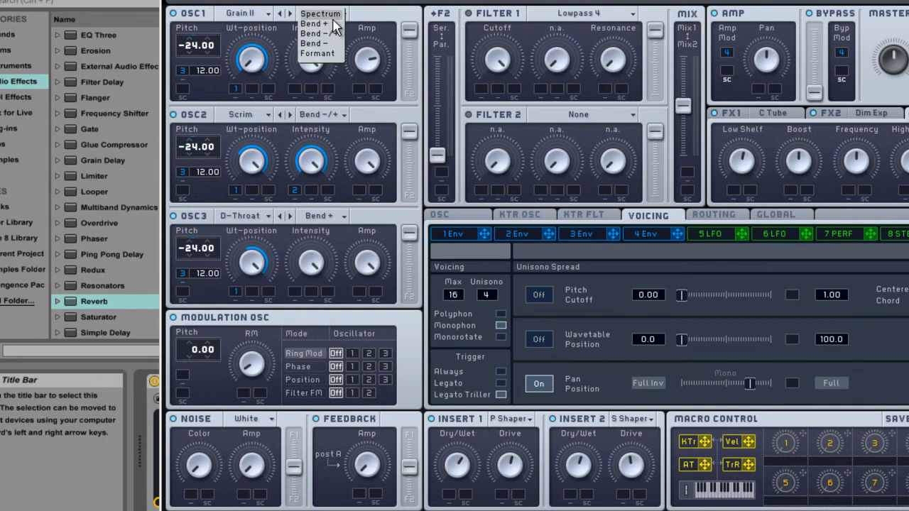
click(331, 24)
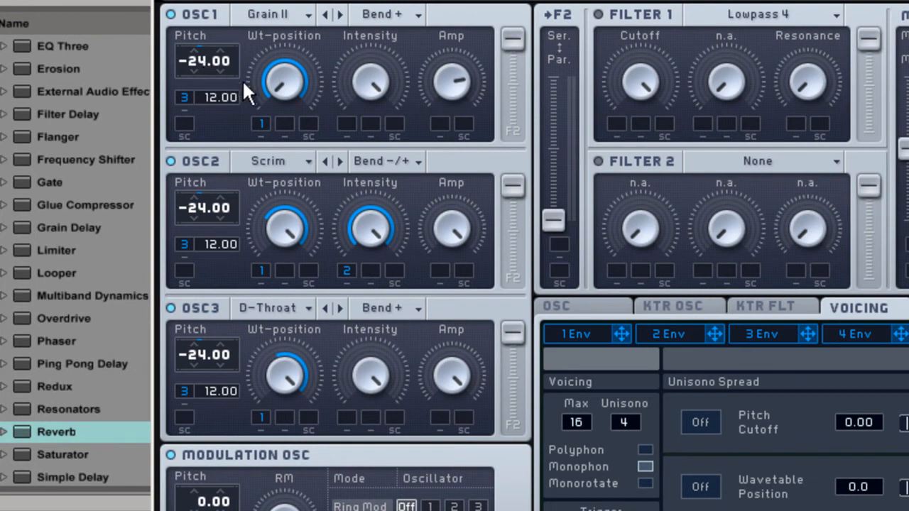
Set oscillator 2's wavetable to Screamer and oscillator 3 to the D-Throat wavetable in Bend + mode
click(281, 161)
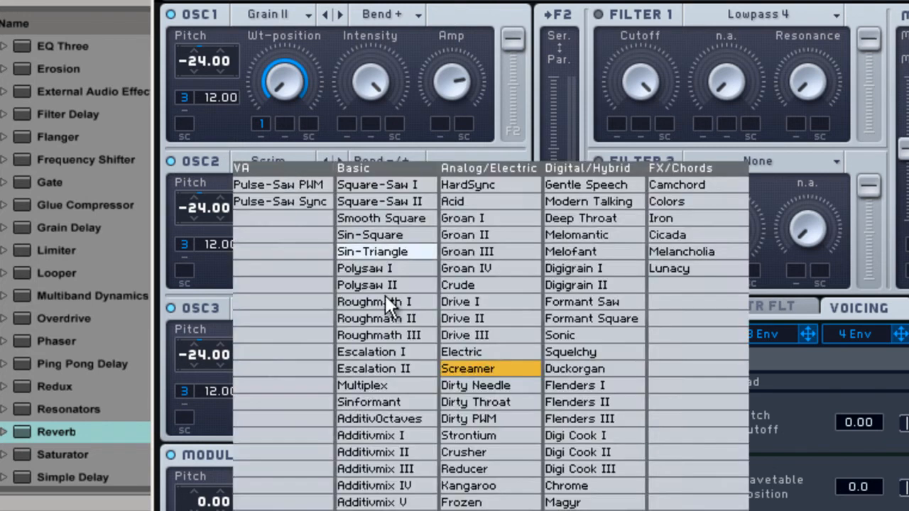
click(458, 368)
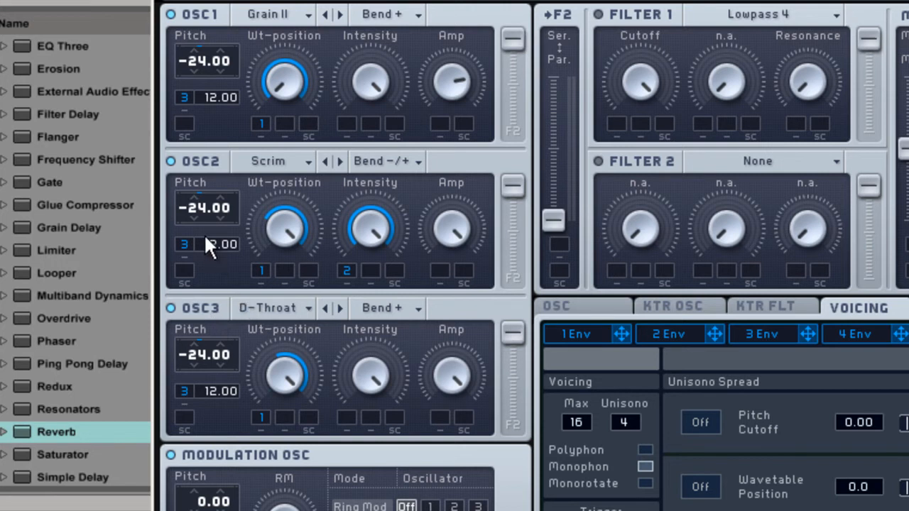
click(249, 313)
click(603, 298)
click(391, 309)
click(390, 325)
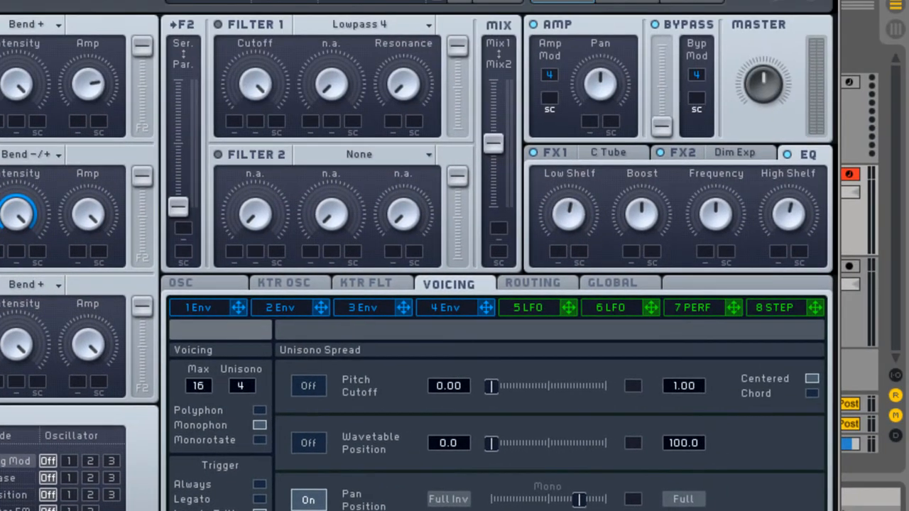
Set the FX1 effect to Classic Tube and review the FX2 and EQ settings
click(610, 151)
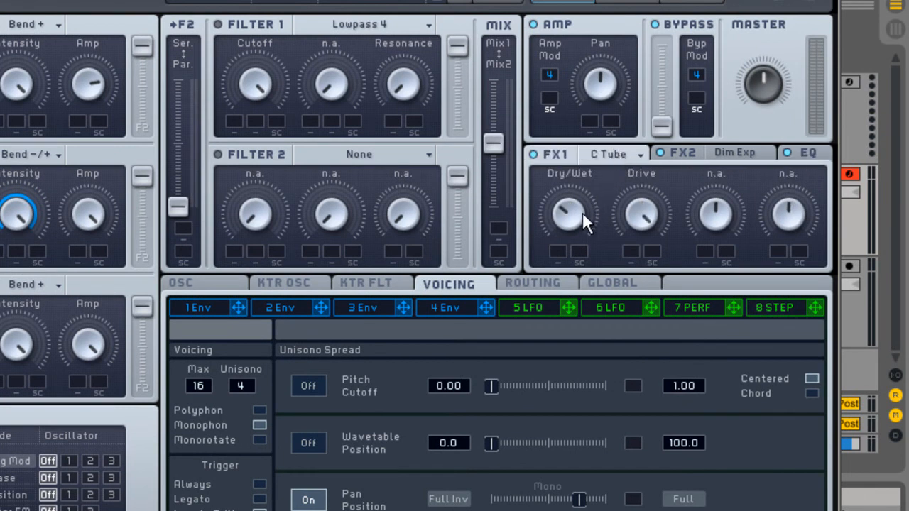
click(602, 154)
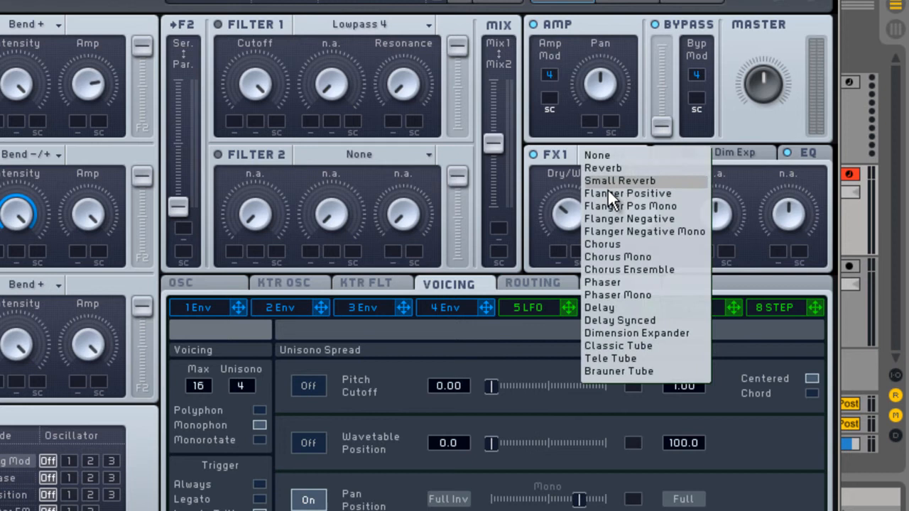
click(614, 349)
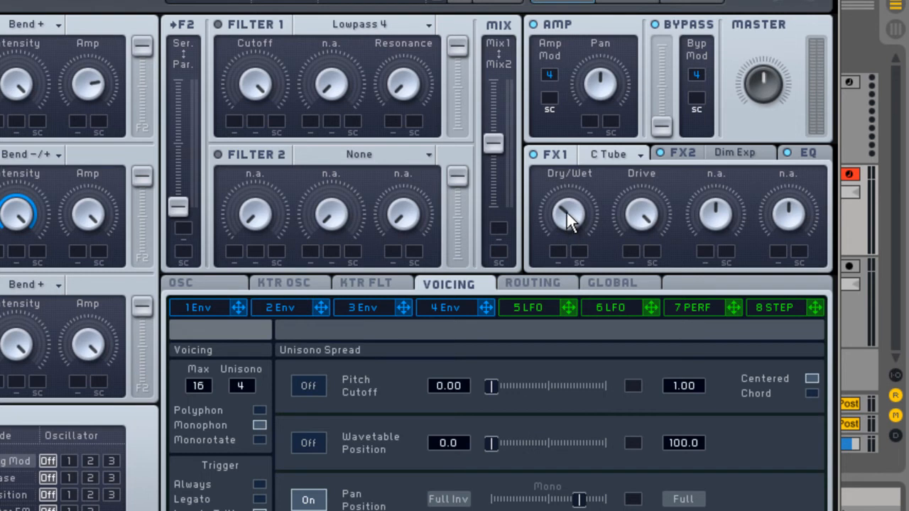
click(734, 158)
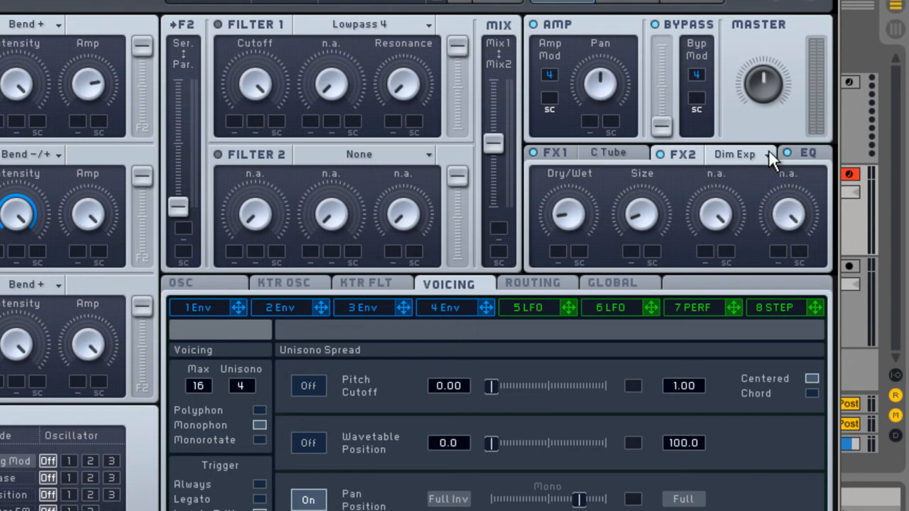
click(803, 153)
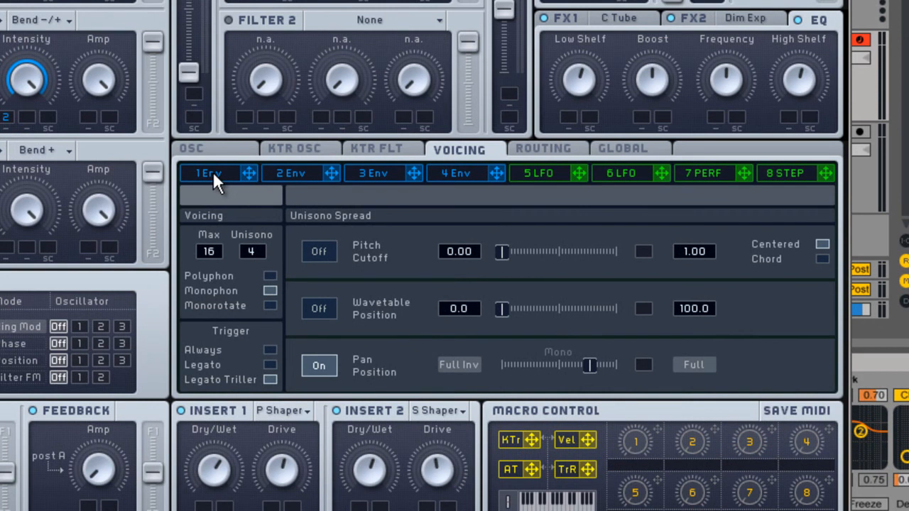
Display envelope 1 and point out its modulation slot for oscillator 1's wavetable position
click(213, 172)
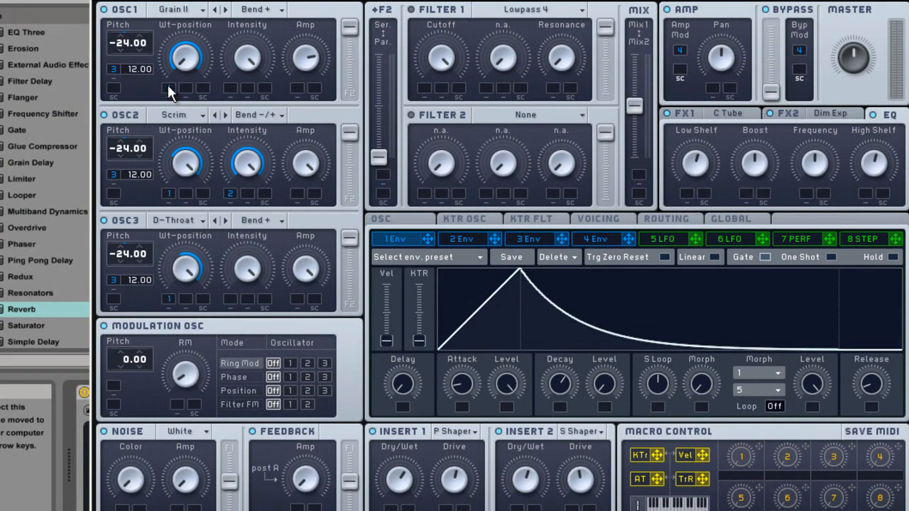
drag(168, 85, 186, 44)
Display envelope 2, mute its modulation of oscillator 2's intensity to compare the sound, and unmute it
click(460, 238)
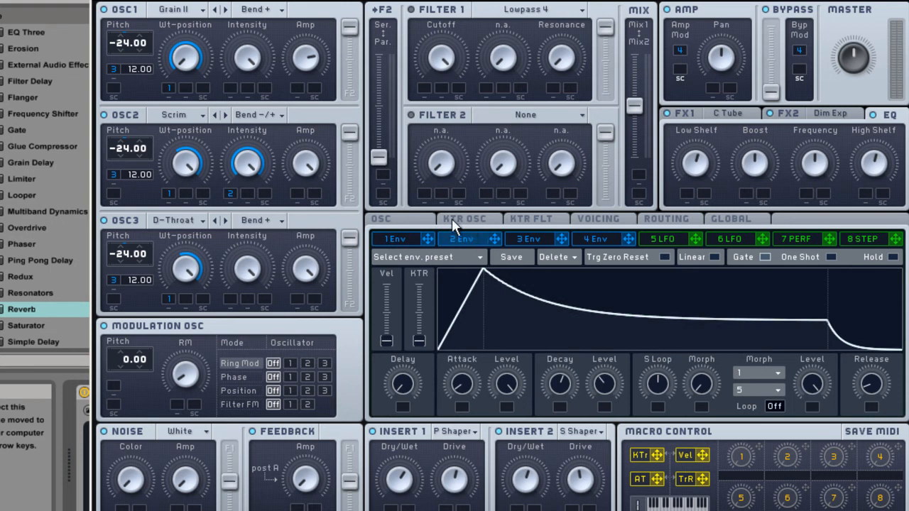
right_click(231, 201)
click(249, 218)
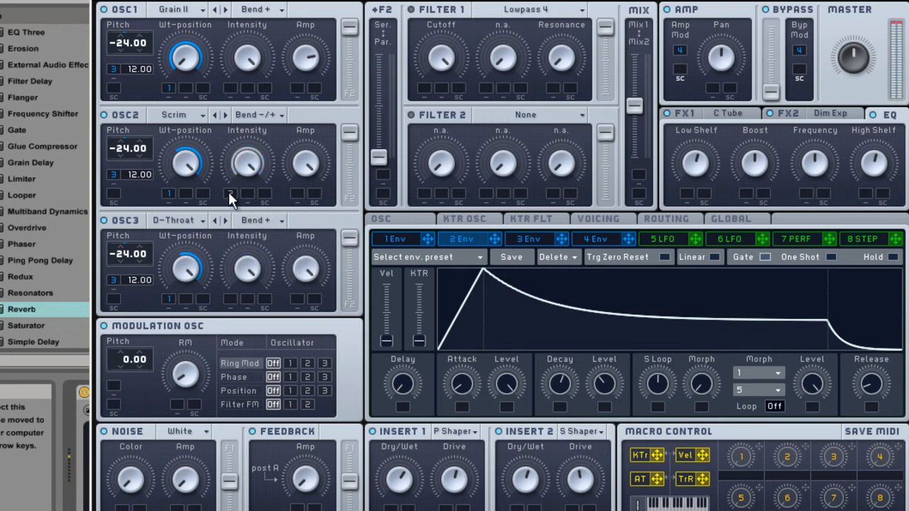
right_click(229, 193)
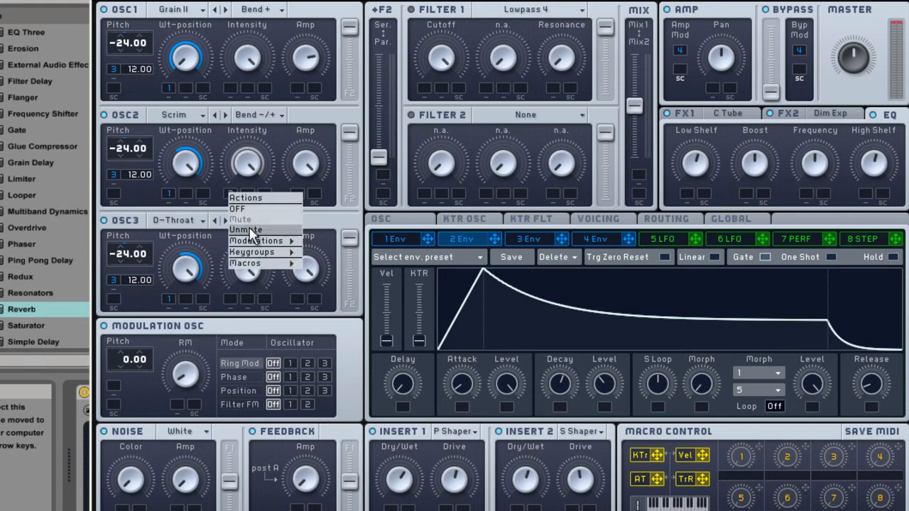
click(249, 228)
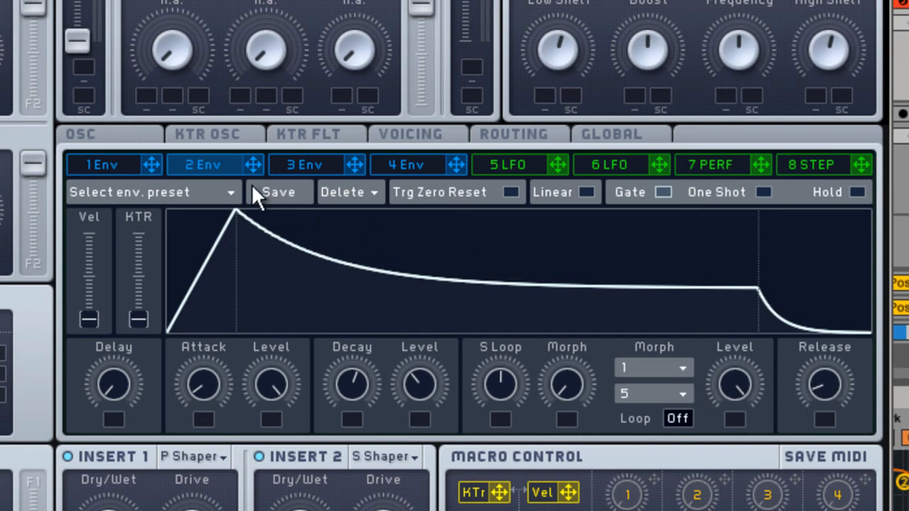
Display envelope 3, remove its pitch modulation from oscillator 1, and mute it on oscillators 2 and 3
click(312, 164)
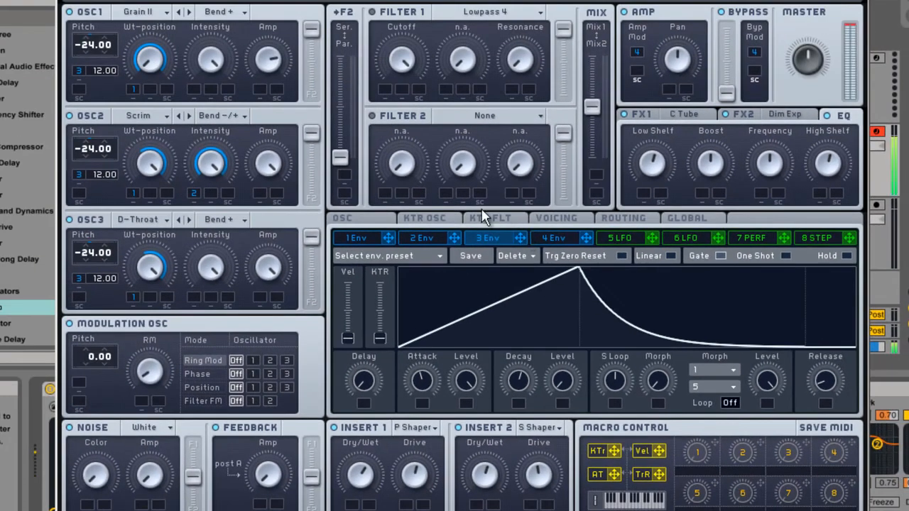
right_click(78, 69)
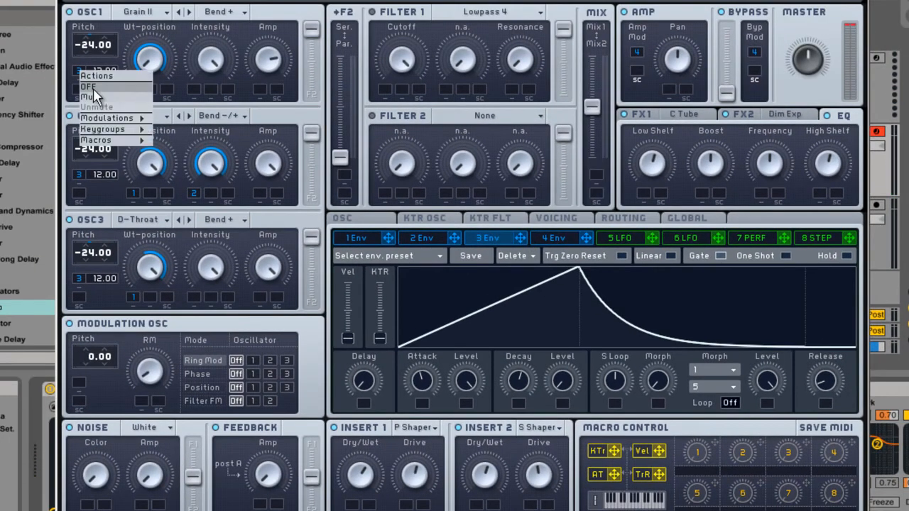
click(89, 86)
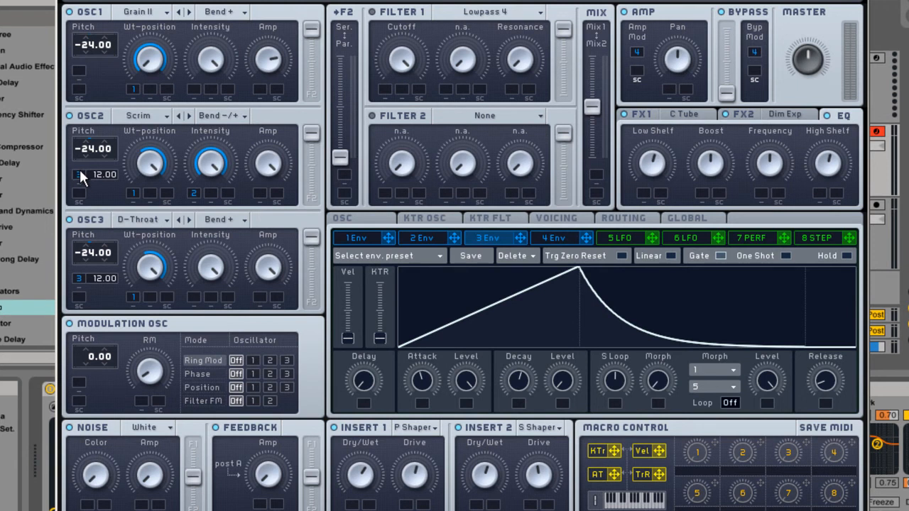
right_click(80, 174)
click(89, 190)
right_click(78, 278)
click(89, 296)
Reassign envelope 3 to oscillator 1's pitch and unmute its pitch modulation on oscillators 2 and 3
drag(467, 213, 78, 71)
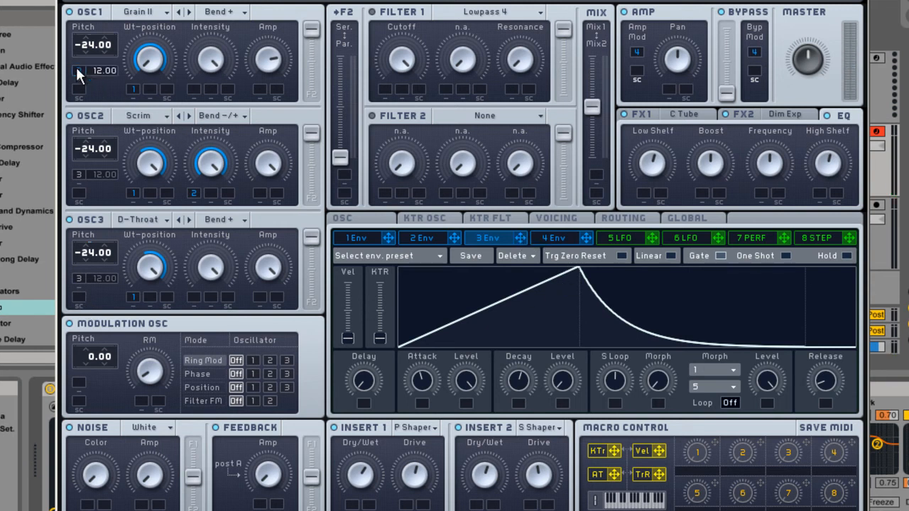
right_click(78, 175)
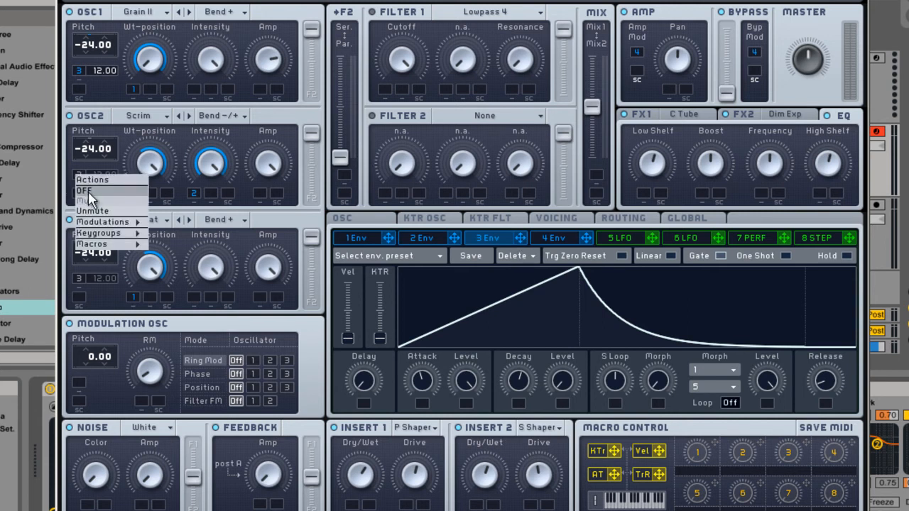
click(99, 212)
right_click(84, 278)
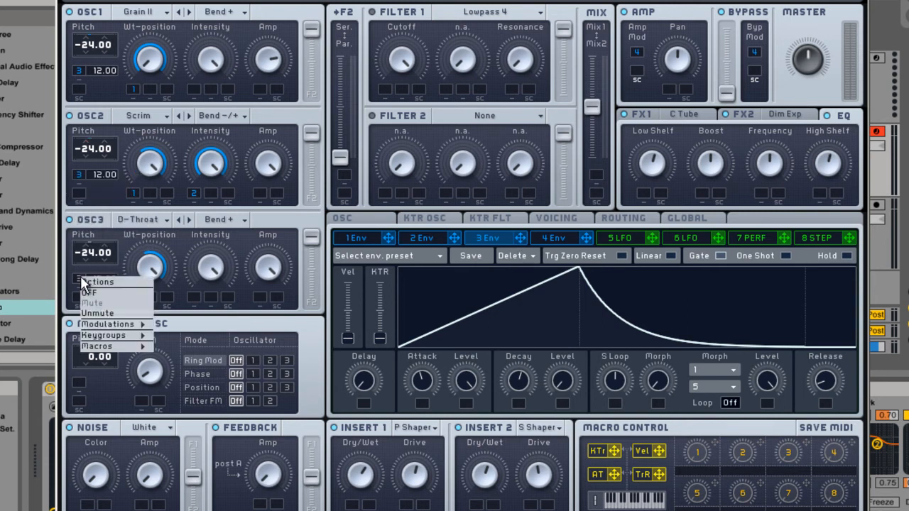
click(99, 313)
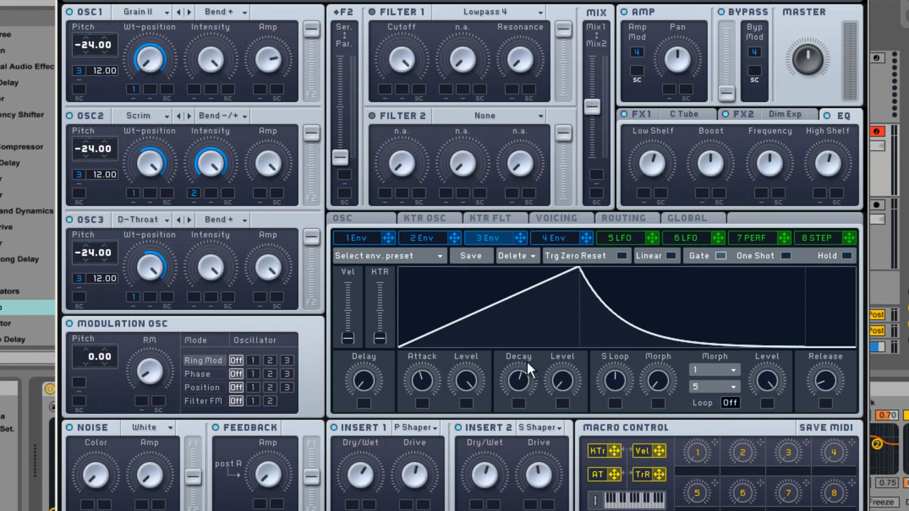
Close Massive's window and deactivate the Reverb, Sausage Fattener, Ohmicide and WOW devices
drag(564, 382, 565, 389)
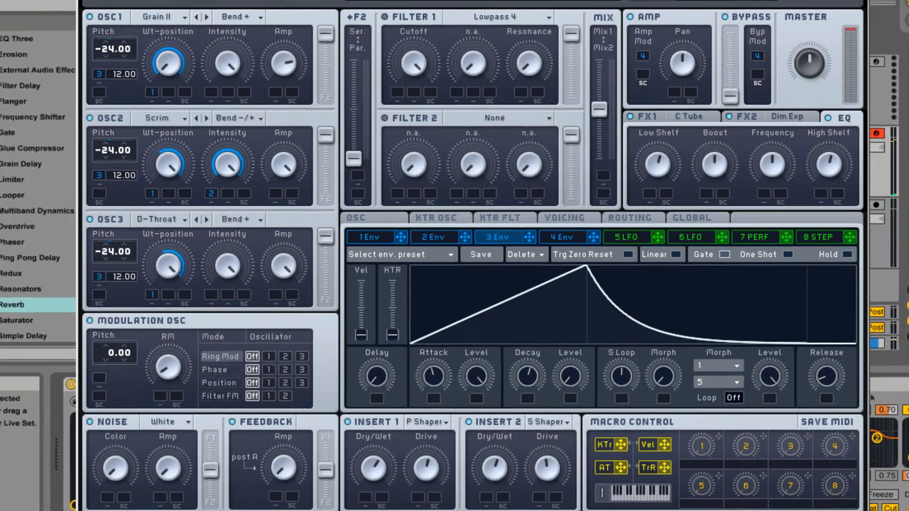
click(856, 2)
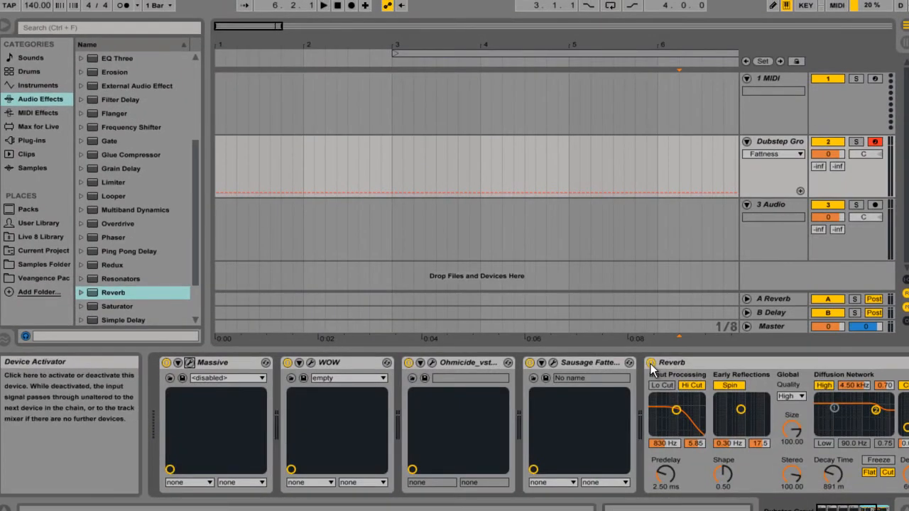
click(651, 363)
click(529, 362)
click(409, 363)
click(288, 363)
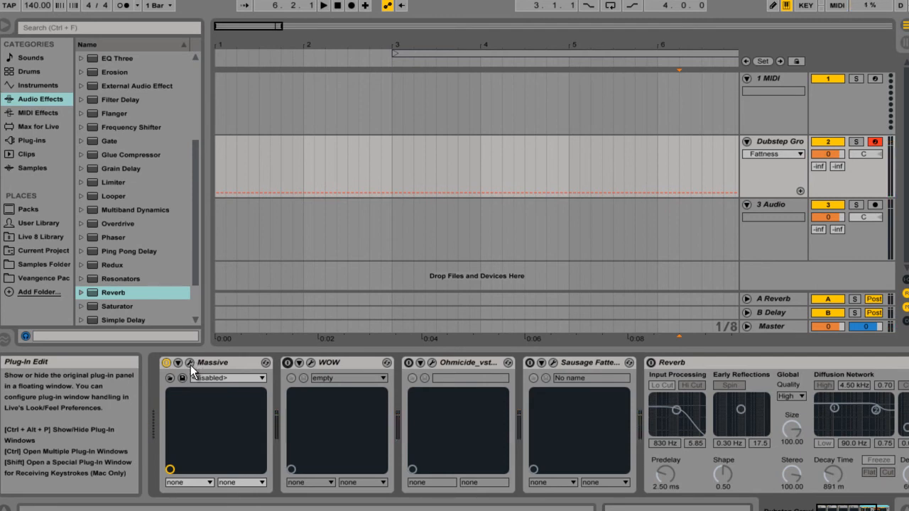
Reactivate WOW and open its plug-in window to inspect the cutoff knob's modulation mixer
click(286, 363)
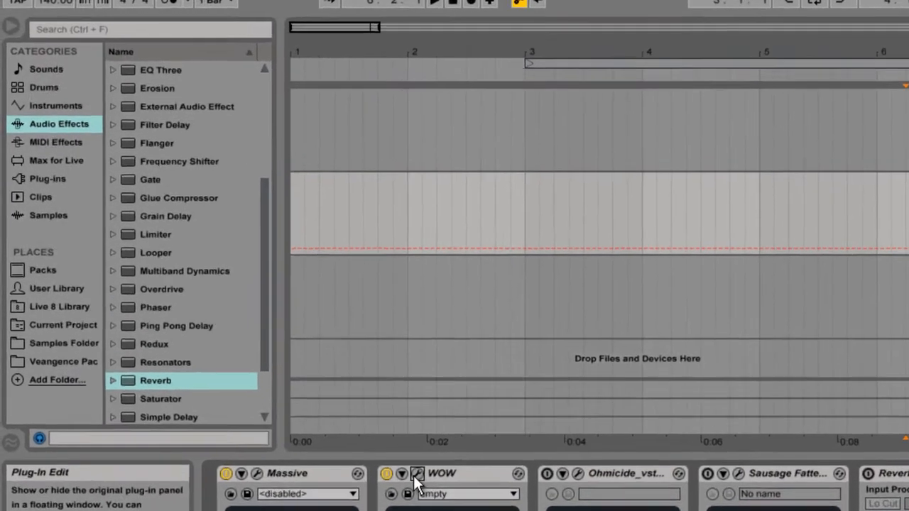
click(416, 474)
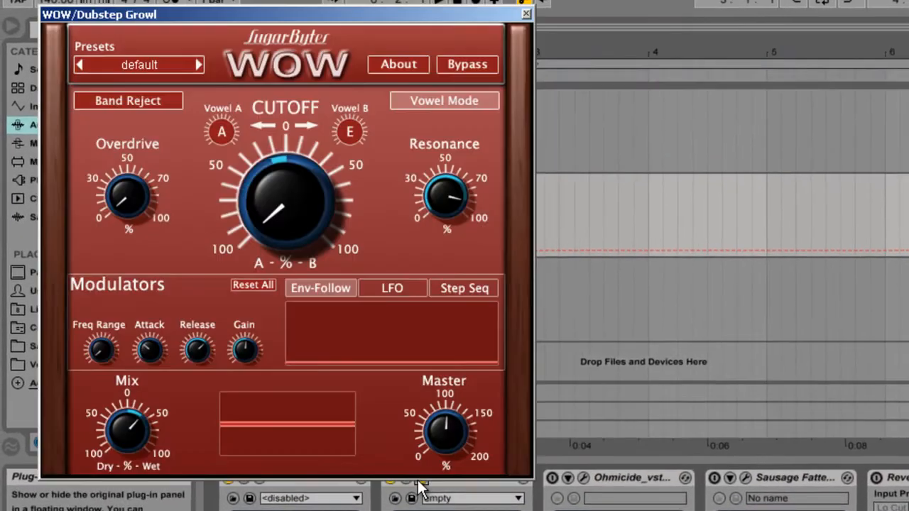
drag(355, 25, 575, 25)
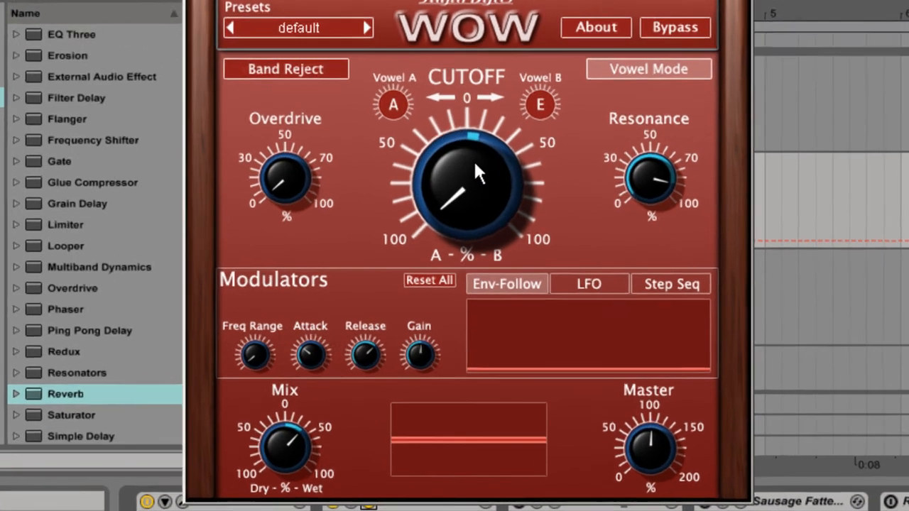
right_click(475, 164)
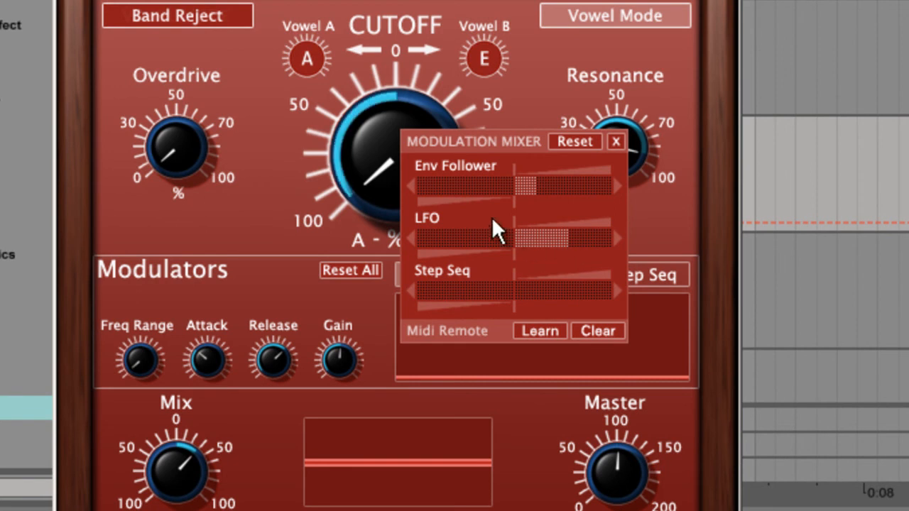
click(288, 172)
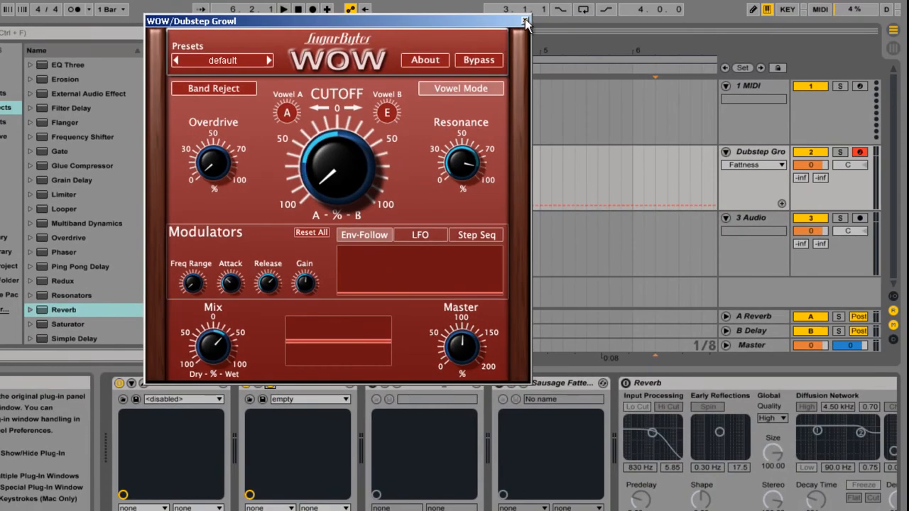
Close WOW's window and open Ohmicide's plug-in window
click(525, 23)
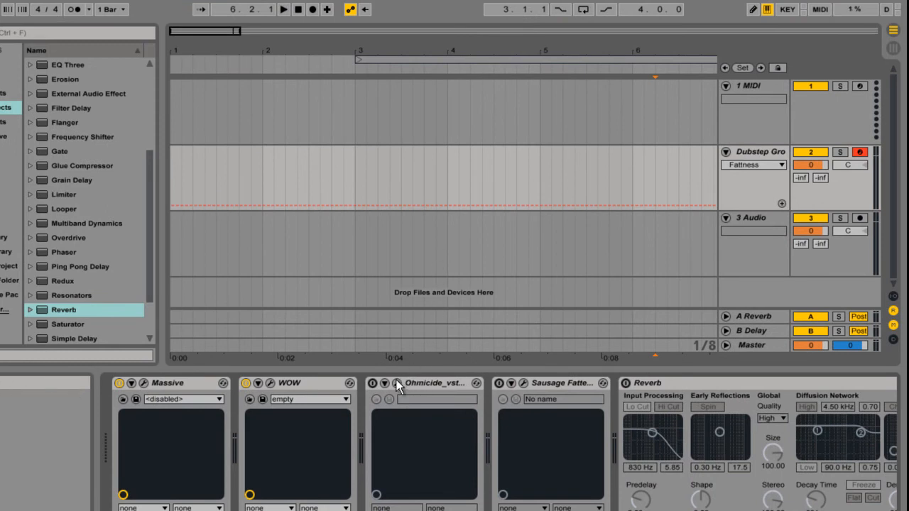
click(397, 383)
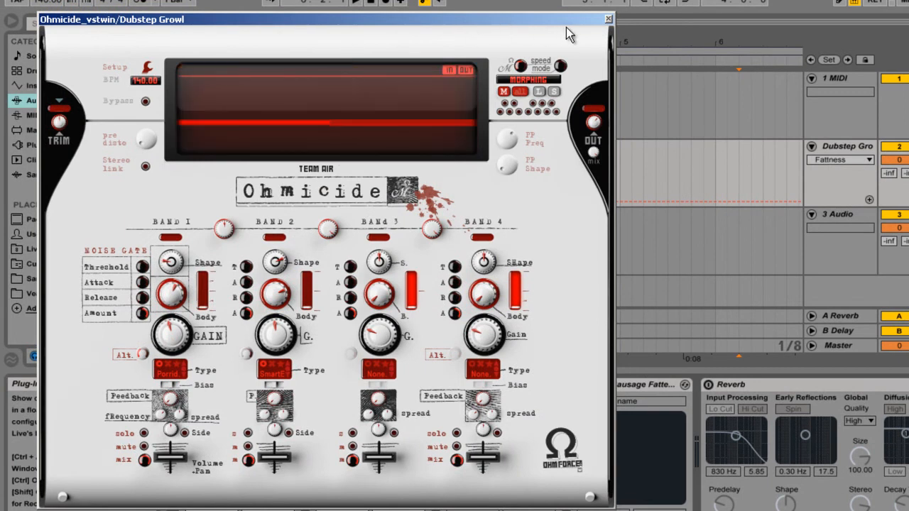
Close Ohmicide's plug-in window and toggle the Ohmicide device off and back on to compare the sound
click(608, 20)
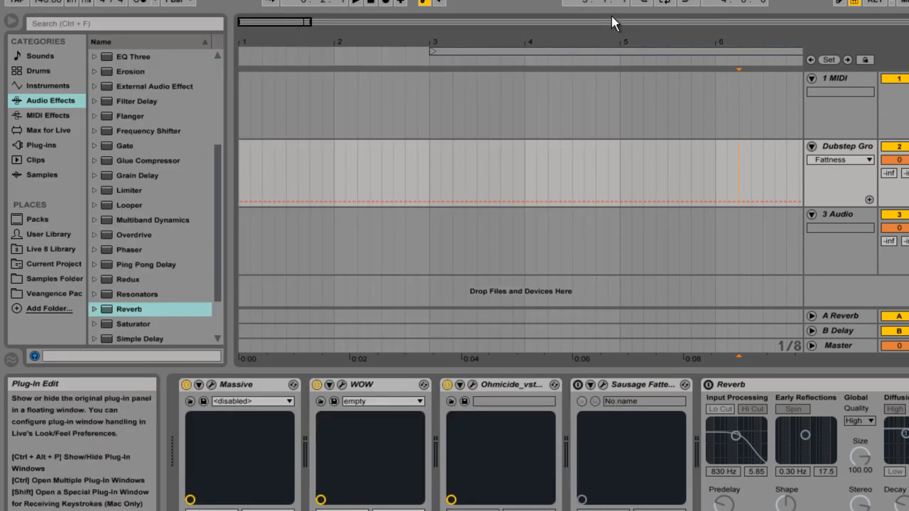
click(447, 385)
click(446, 384)
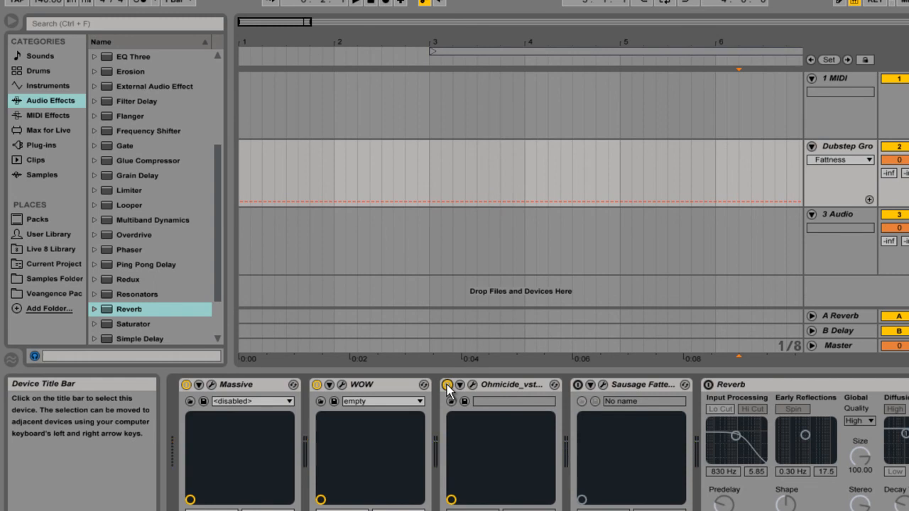
Reactivate Sausage Fattener, set its Fatness to 7% and Color to 0%, and close its plug-in window
click(578, 385)
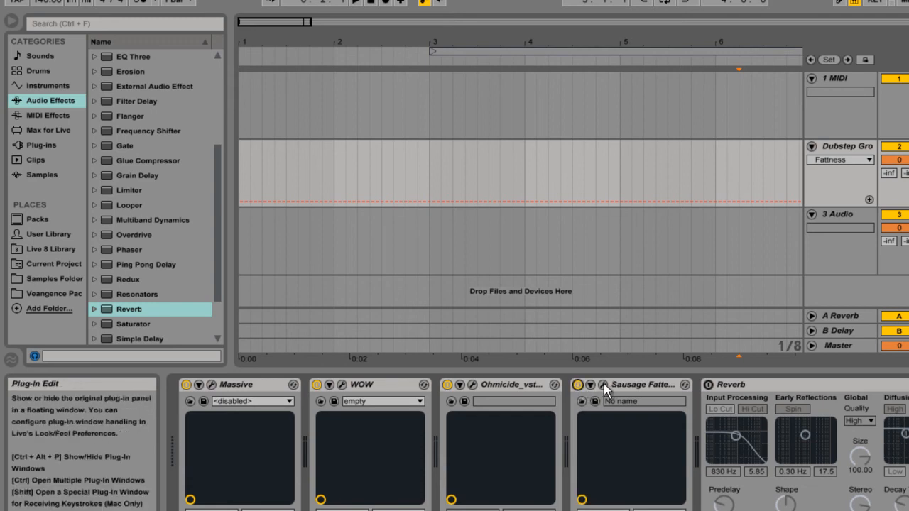
click(602, 384)
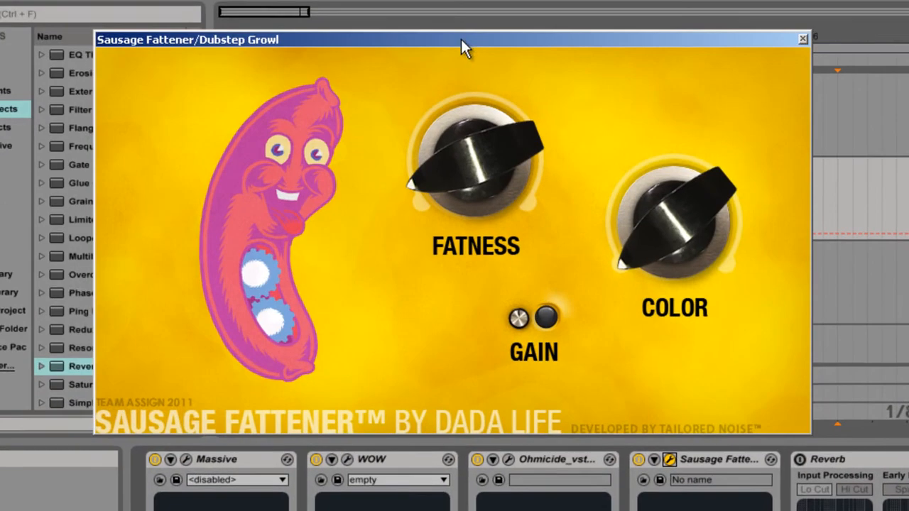
drag(492, 138, 493, 135)
drag(655, 212, 656, 208)
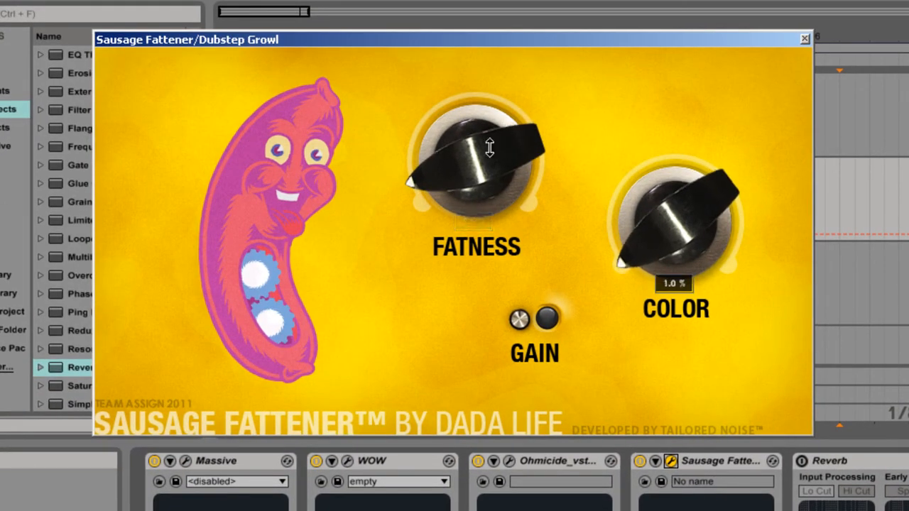
drag(495, 148, 493, 160)
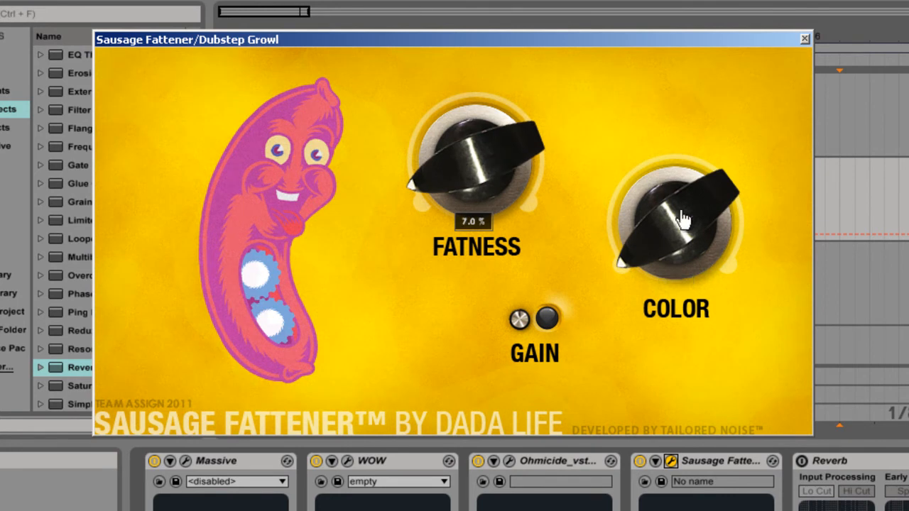
drag(688, 215, 688, 225)
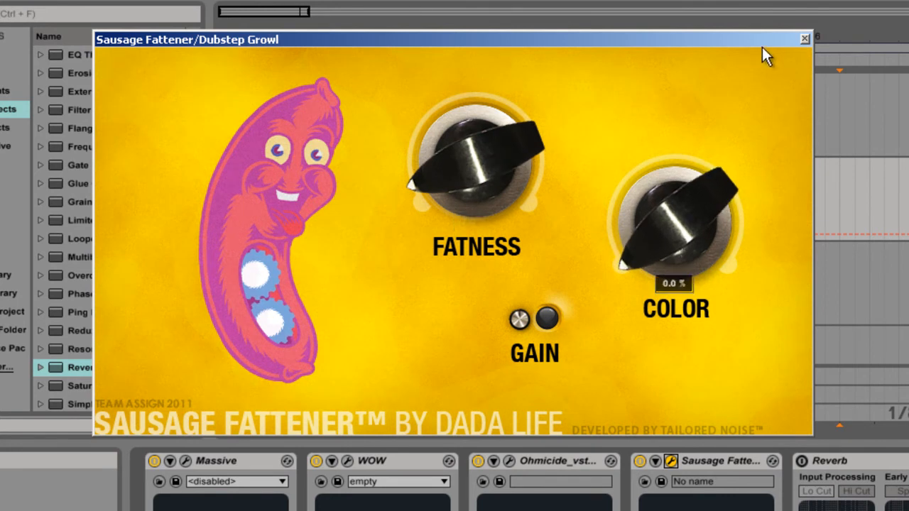
click(782, 40)
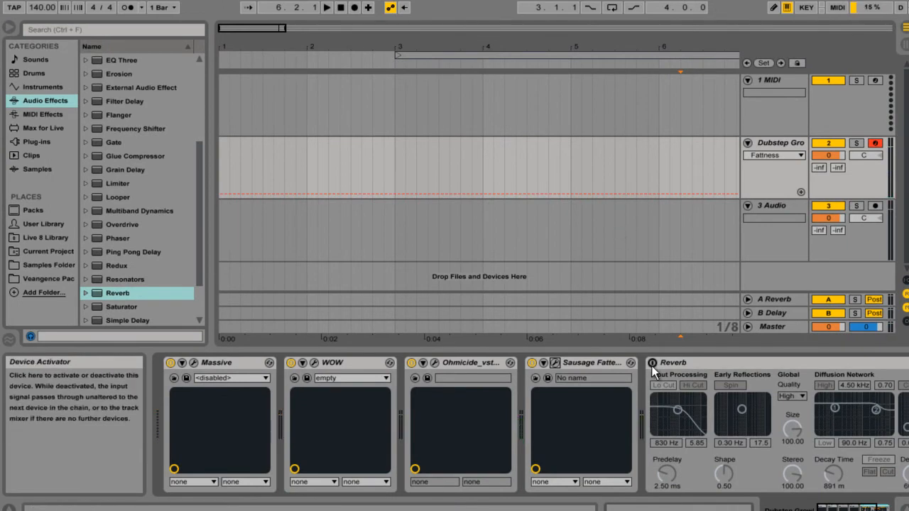
Activate the Reverb, enable its Lo Cut filter and set the input filter to 1.36 kHz with a width of 6.70
click(861, 508)
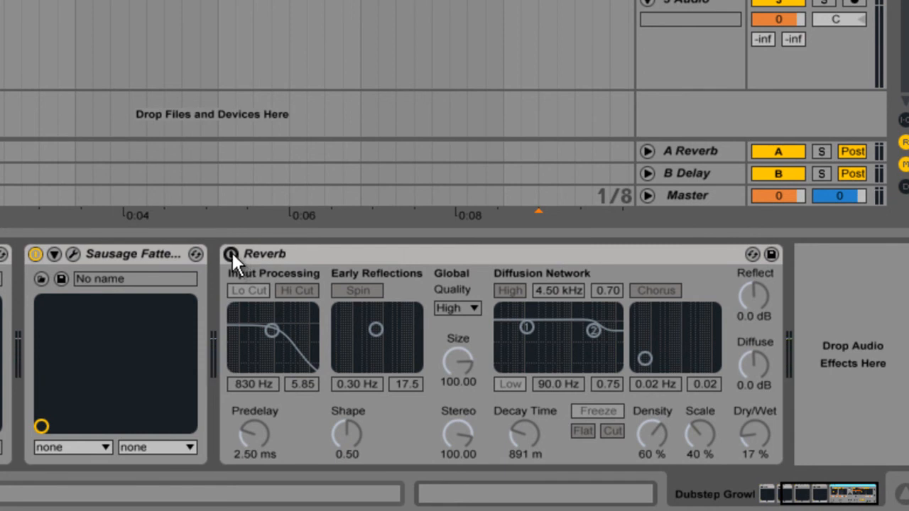
click(231, 253)
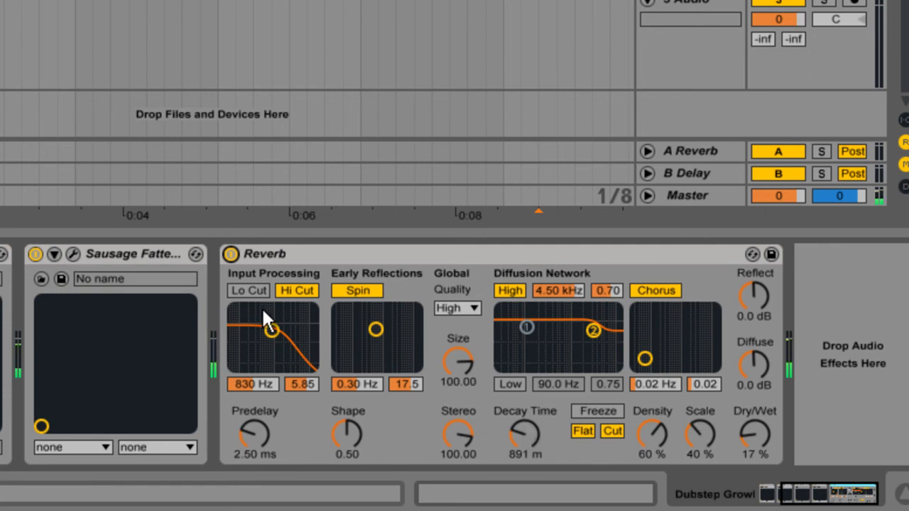
click(243, 290)
drag(270, 331, 277, 326)
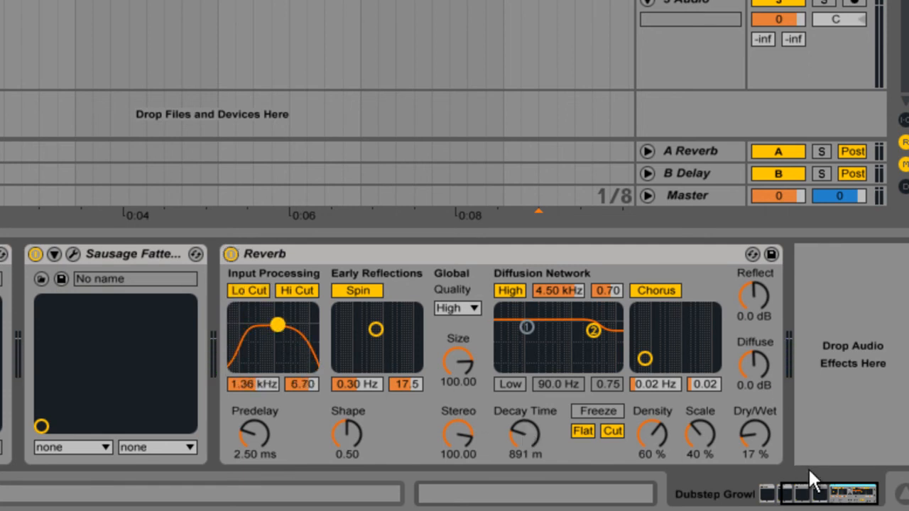
Open Massive's plug-in window, turn on Filter 1 and assign LFO 5 to its cutoff
drag(850, 491, 806, 492)
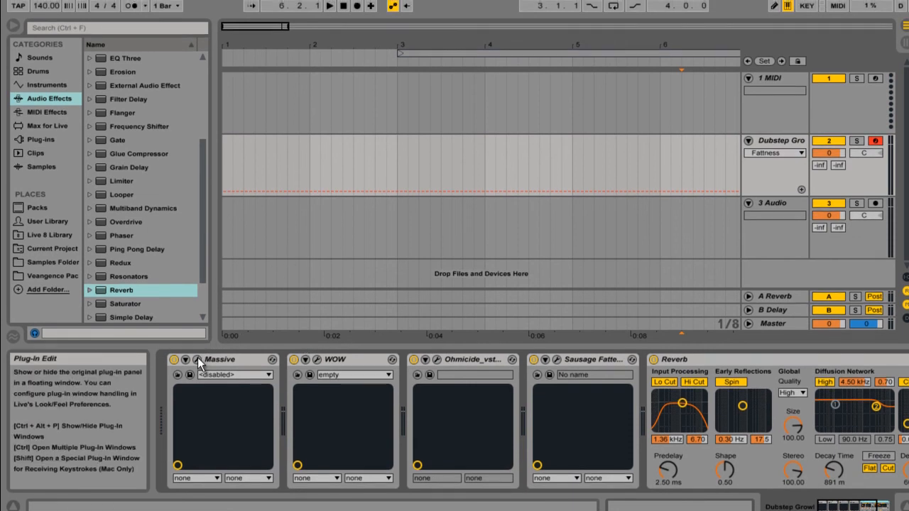
click(198, 362)
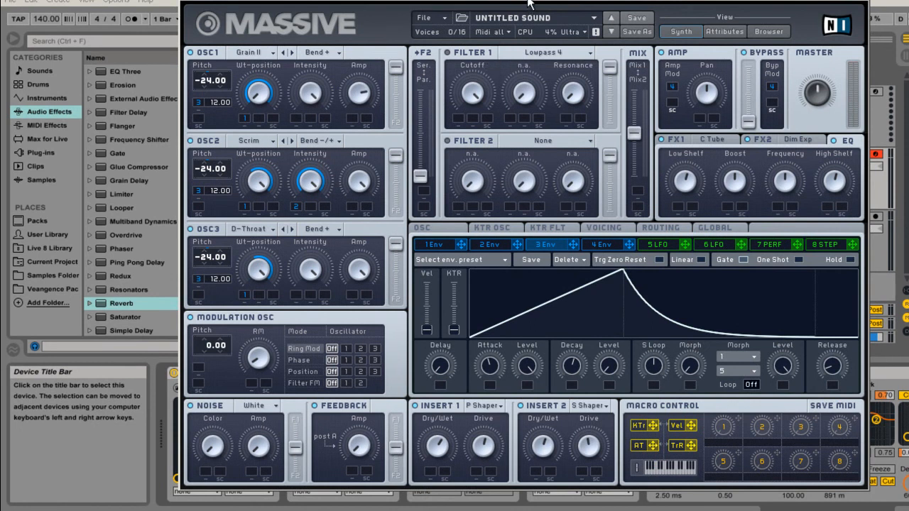
drag(530, 2, 506, 16)
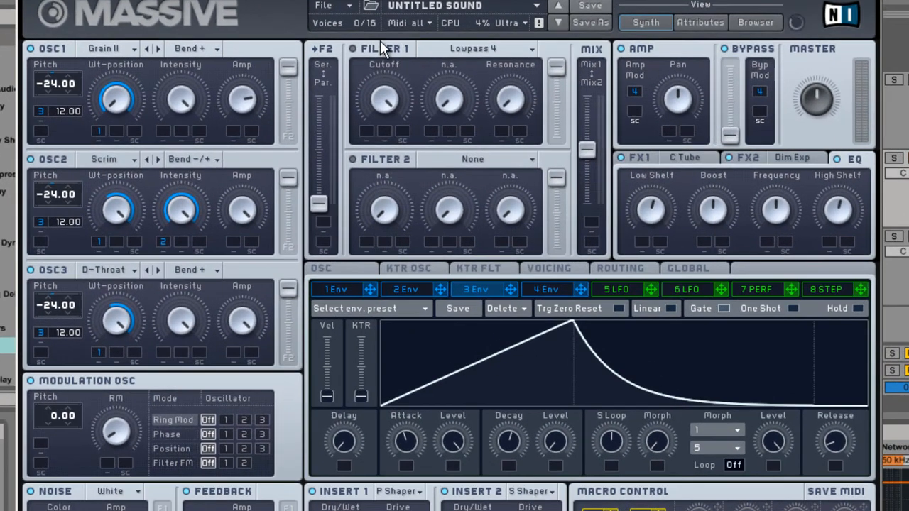
click(362, 50)
click(614, 287)
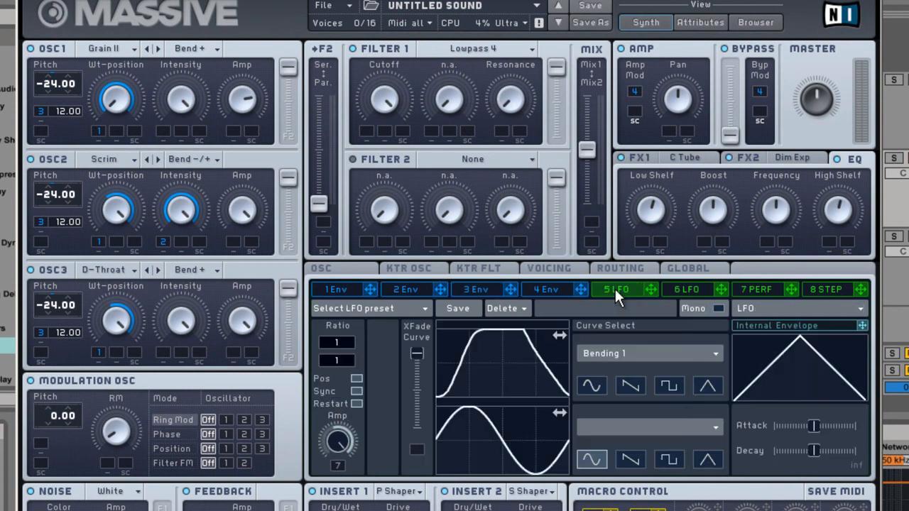
drag(649, 289, 364, 132)
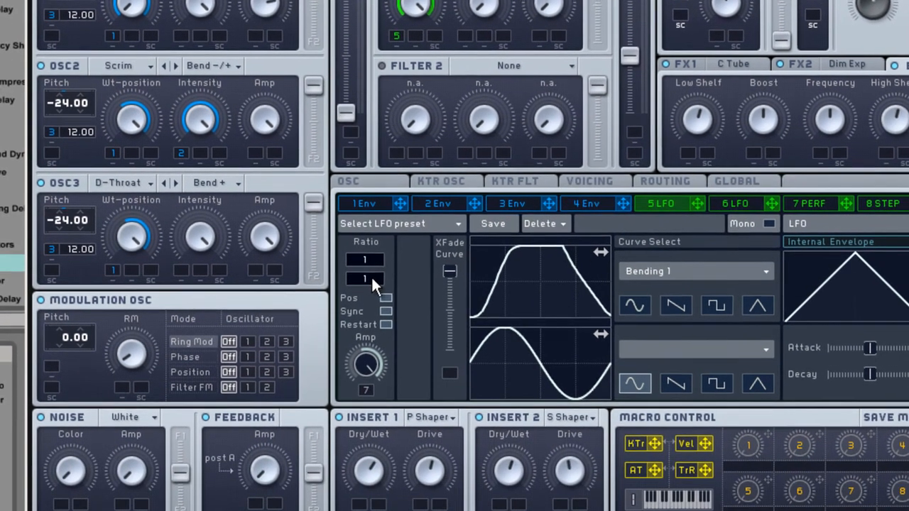
Unmute the Performer 7 modulation on LFO 5's amplitude after inspecting the performer's settings
drag(342, 359, 350, 353)
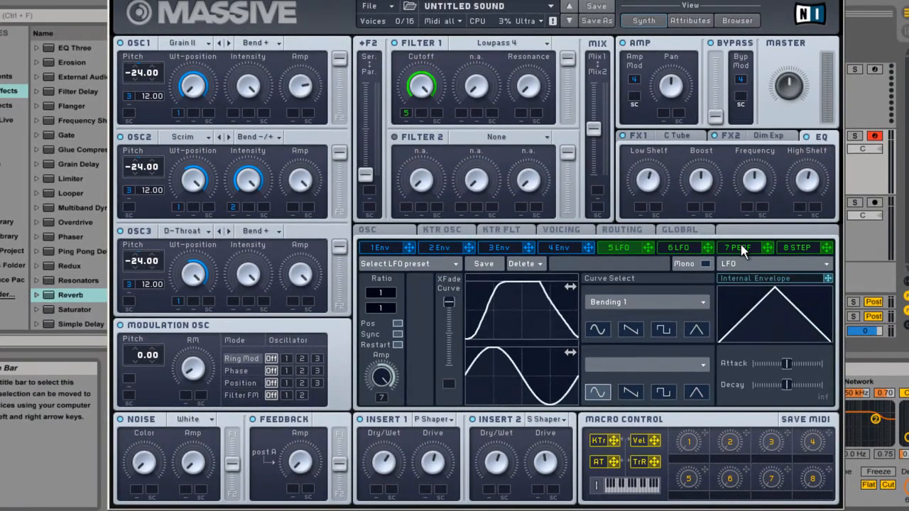
click(738, 247)
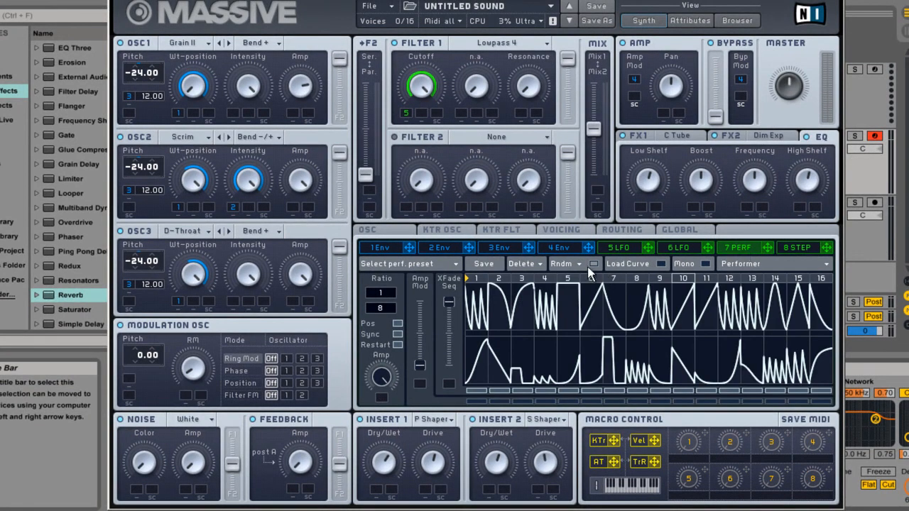
click(619, 249)
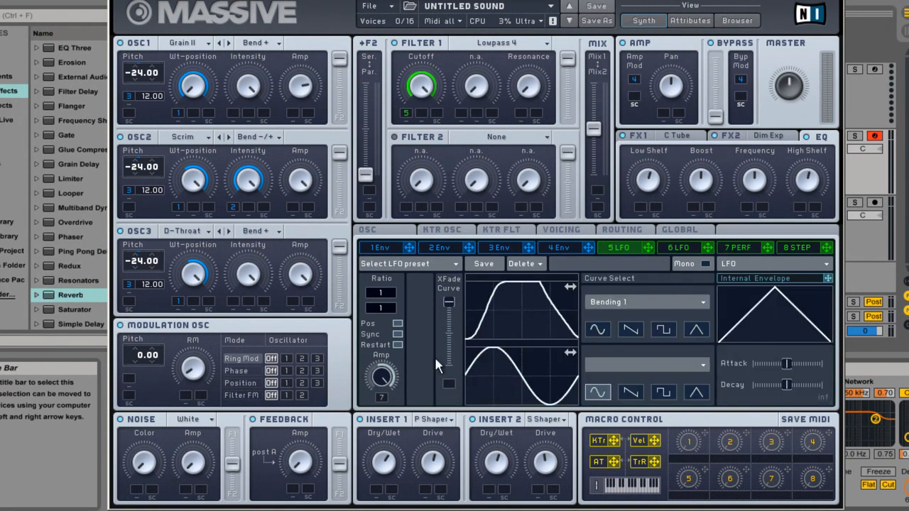
right_click(386, 394)
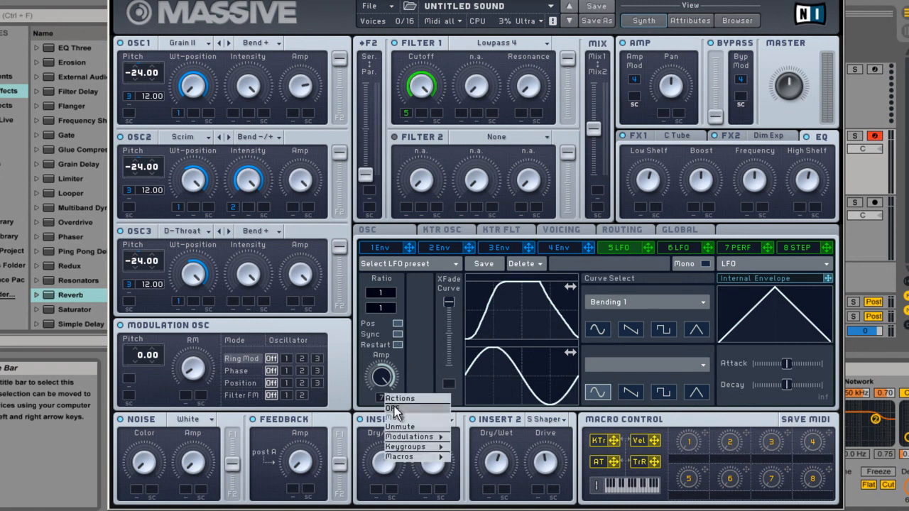
click(399, 425)
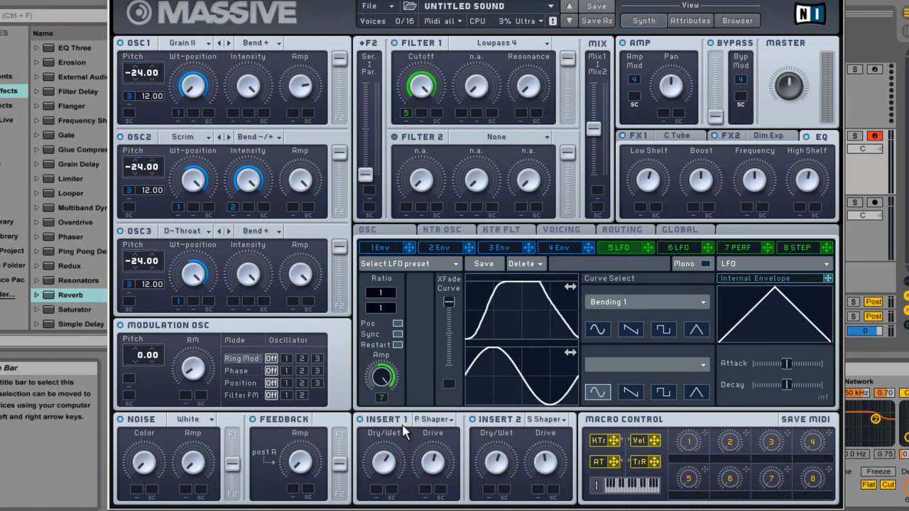
Set Performer 7's ratio to 1/4 and switch the modulation oscillator's mode to Phase
click(738, 248)
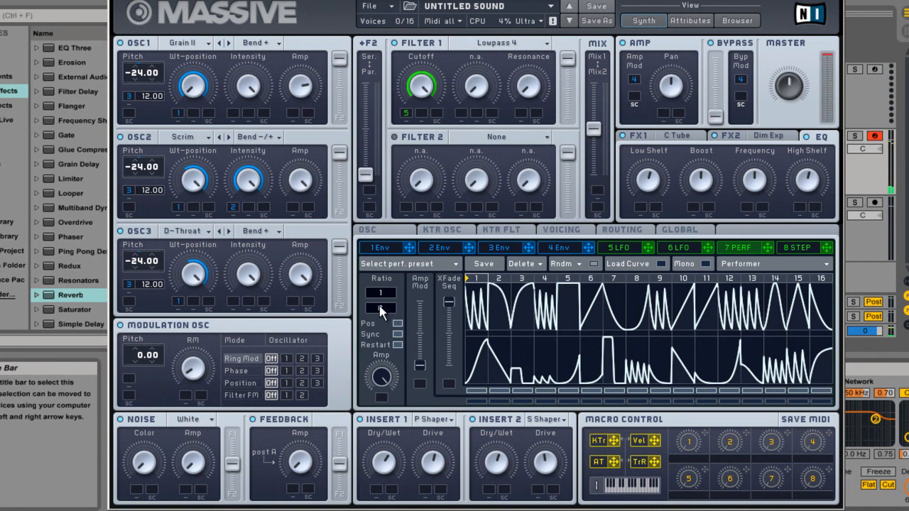
drag(379, 307, 380, 321)
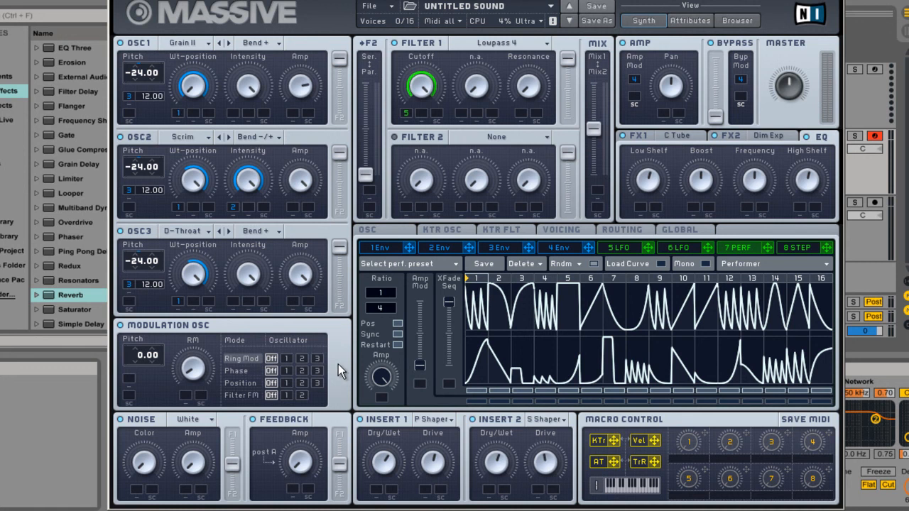
click(246, 371)
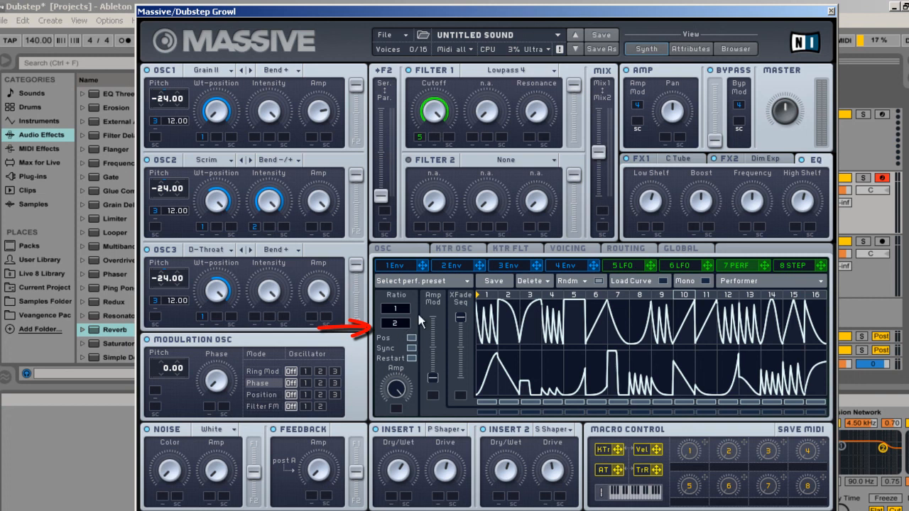
drag(402, 324, 403, 320)
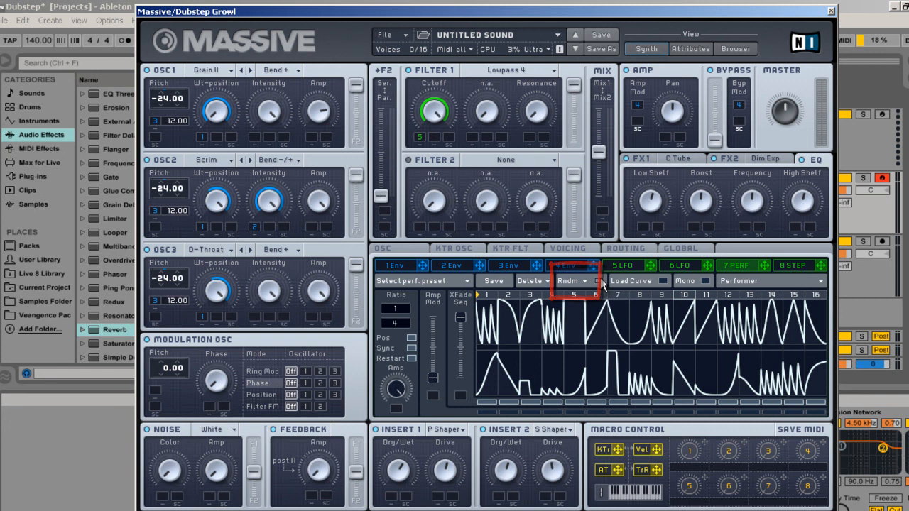
Randomize the curve patterns in both rows of Performer 7
click(600, 281)
mouse_move(482, 324)
mouse_down()
mouse_move(628, 256)
mouse_move(833, 228)
mouse_up()
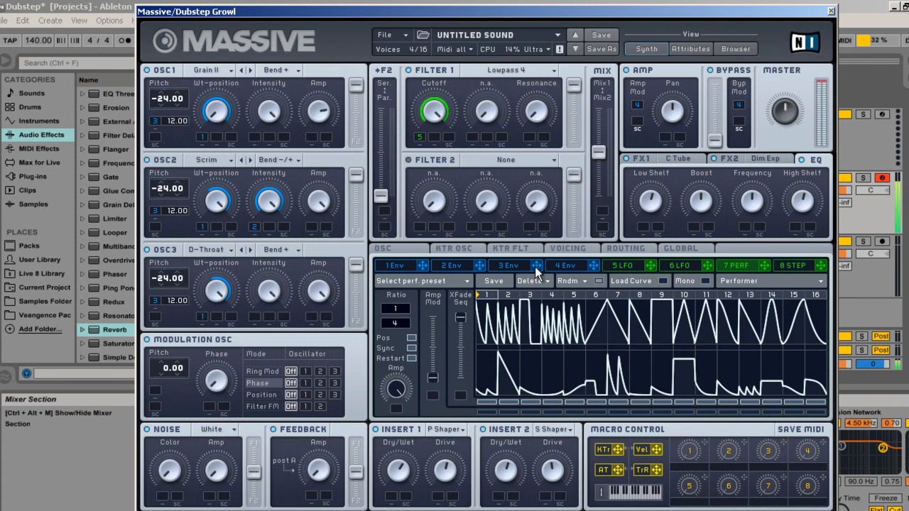